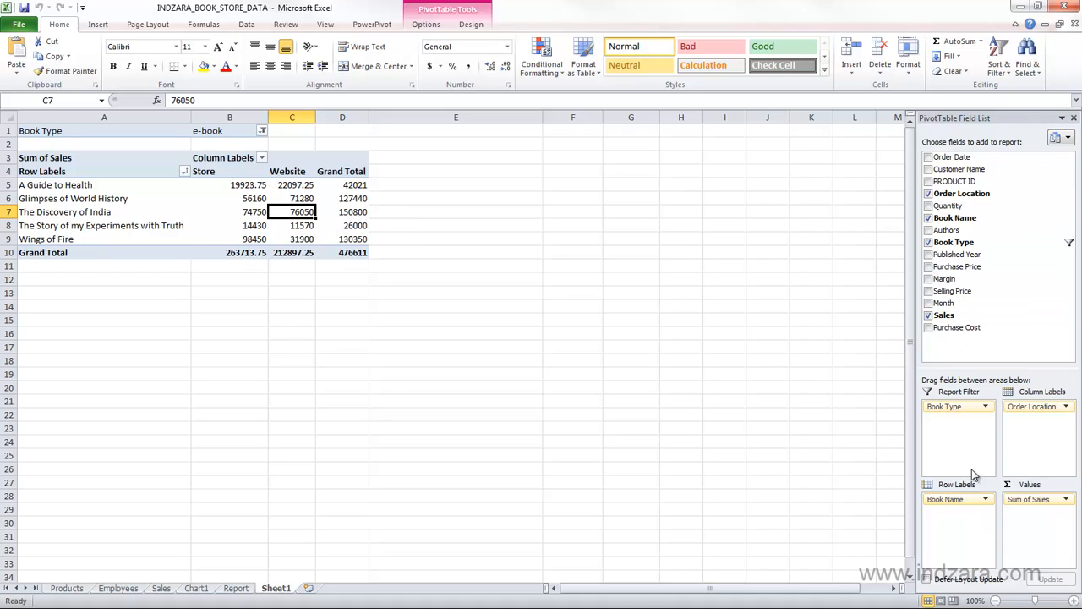
Review the summary calculations available in the value field settings of Sum of Sales.
{"action": "left_click", "coordinate": [1029, 500]}
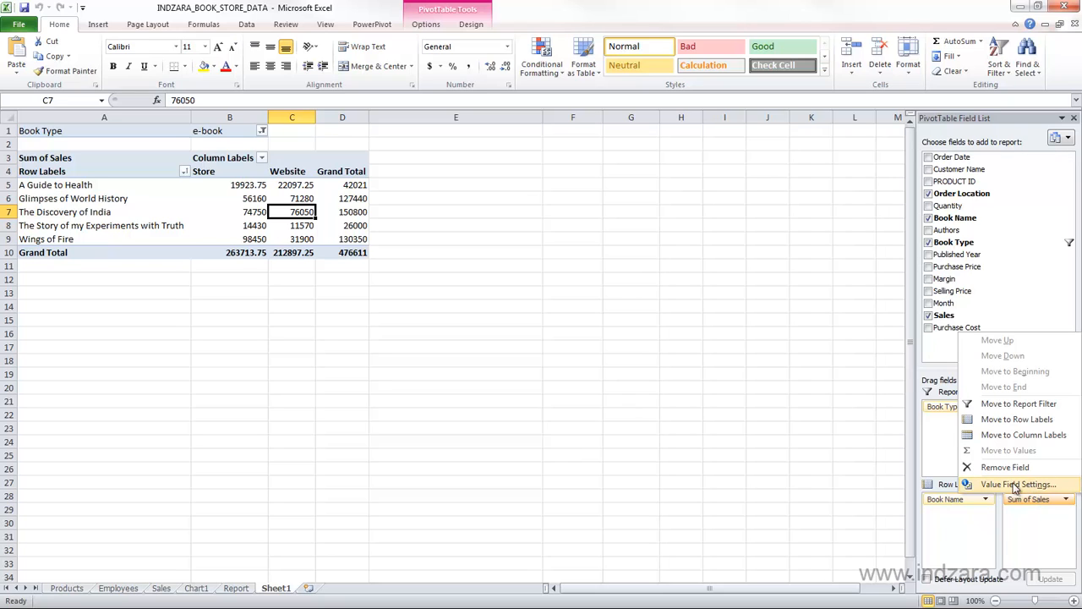
{"action": "left_click", "coordinate": [990, 486]}
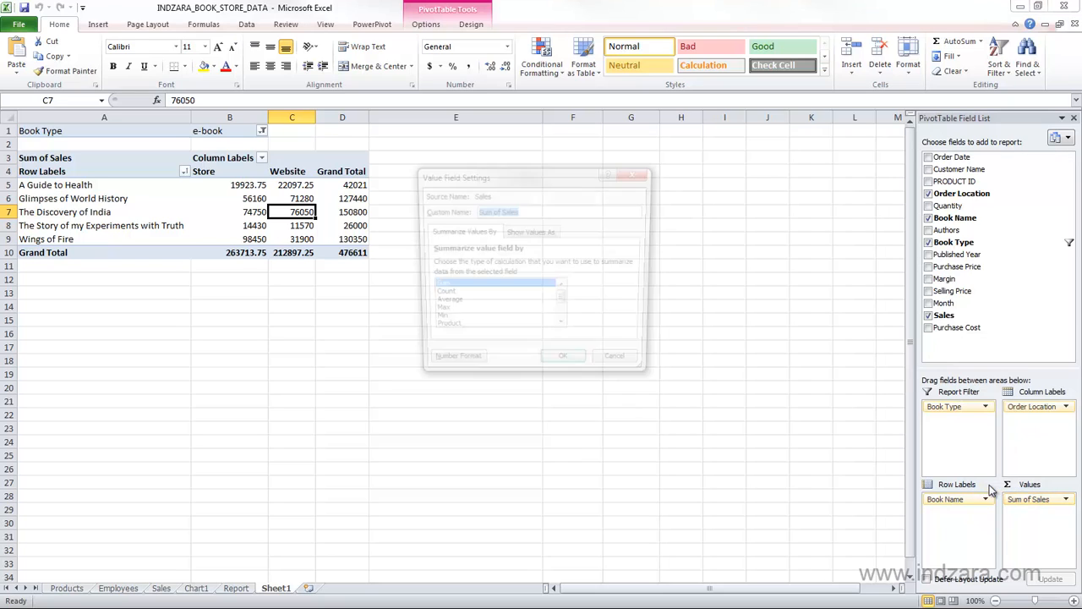
{"action": "left_click_drag", "start_coordinate": [500, 183], "coordinate": [494, 186]}
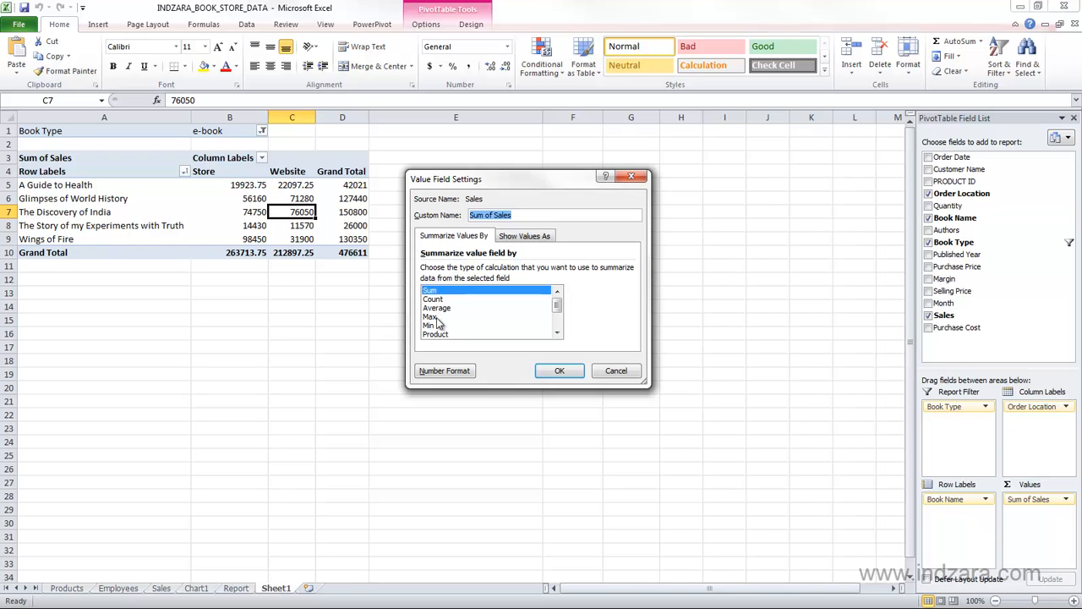
{"action": "left_click", "coordinate": [558, 329]}
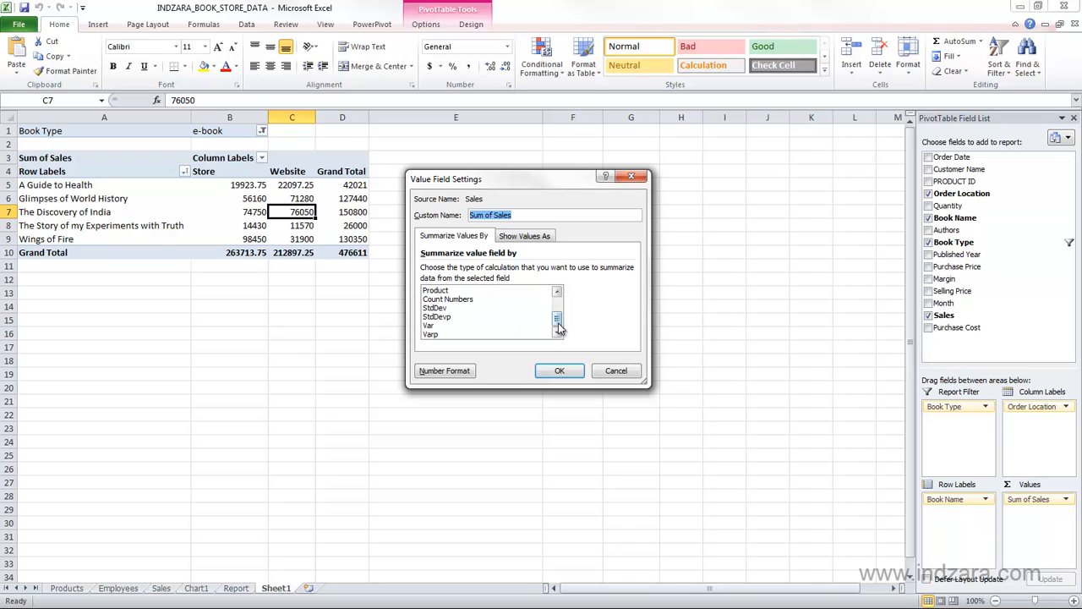
{"action": "left_click_drag", "start_coordinate": [561, 326], "coordinate": [561, 308]}
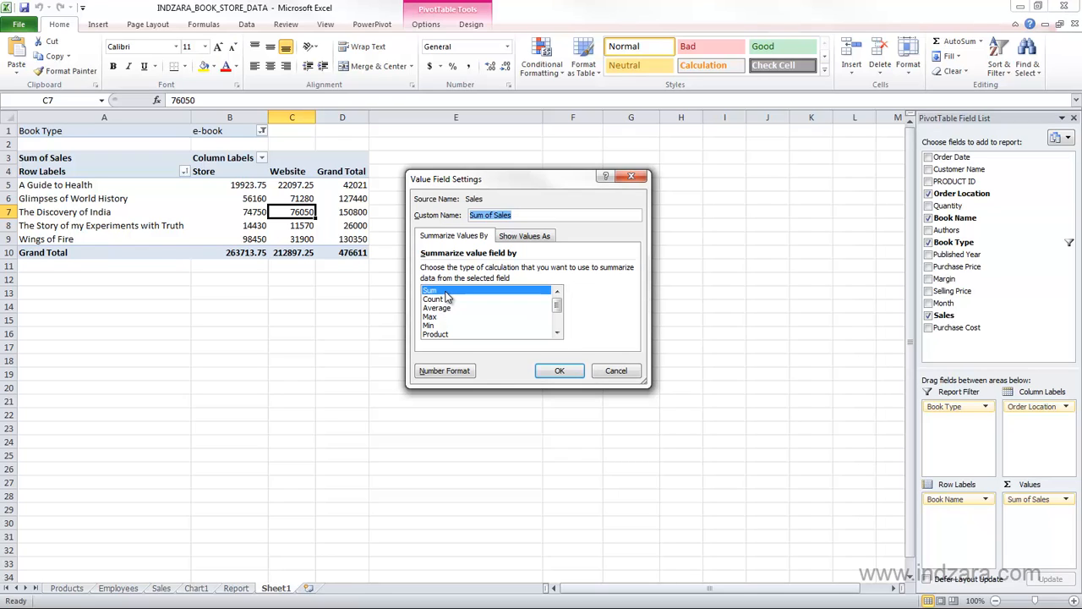
Show the Sum of Sales values as % of Column Total, keeping Sum as the summary calculation.
{"action": "left_click", "coordinate": [519, 236]}
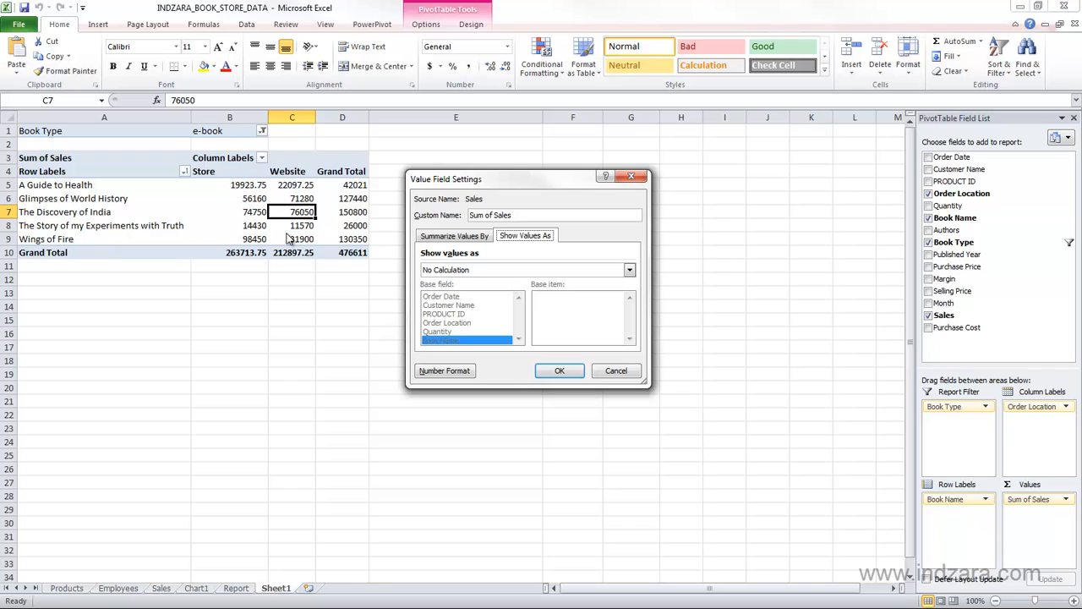
{"action": "left_click", "coordinate": [447, 270]}
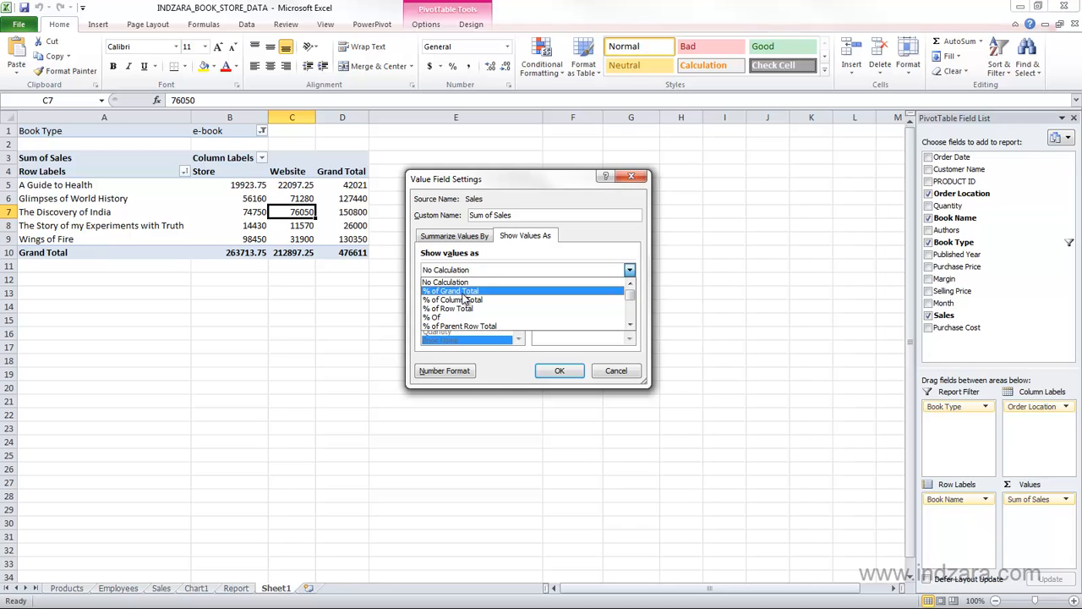
{"action": "left_click", "coordinate": [467, 301]}
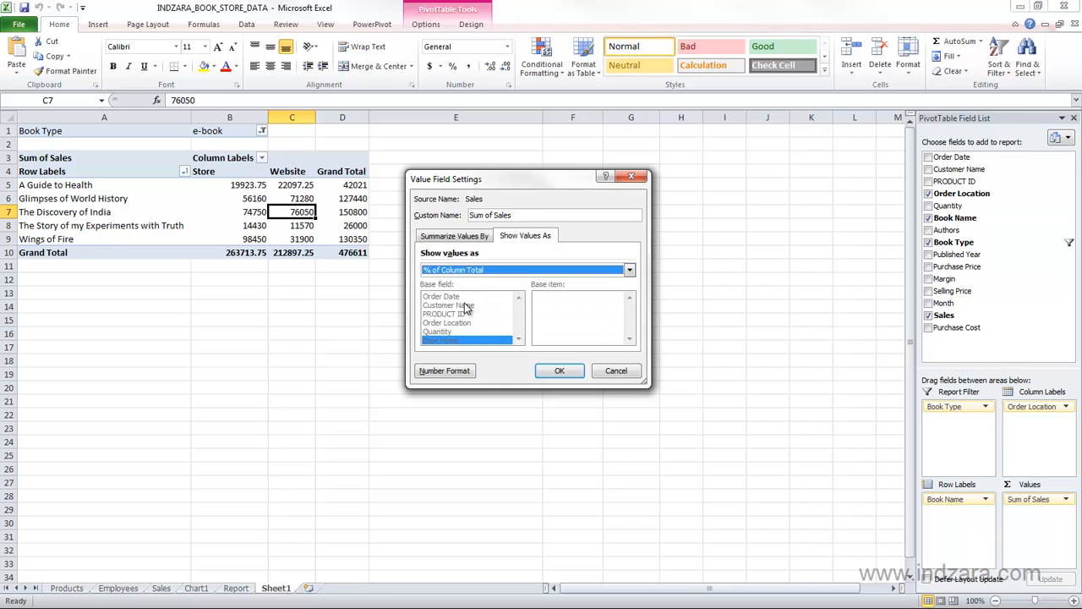
{"action": "left_click_drag", "start_coordinate": [569, 184], "coordinate": [609, 173]}
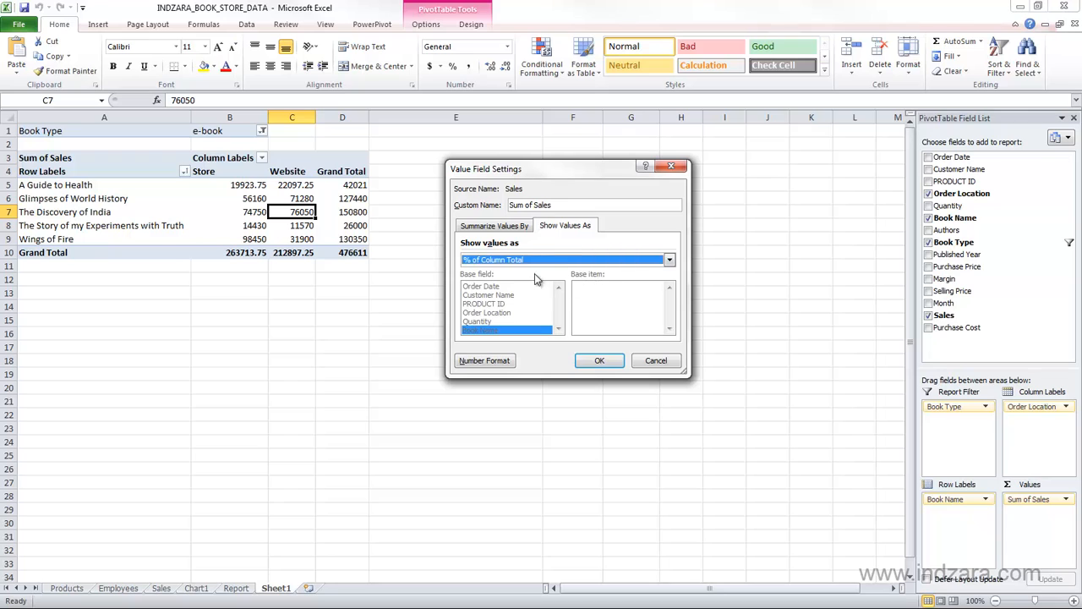
{"action": "left_click", "coordinate": [499, 226]}
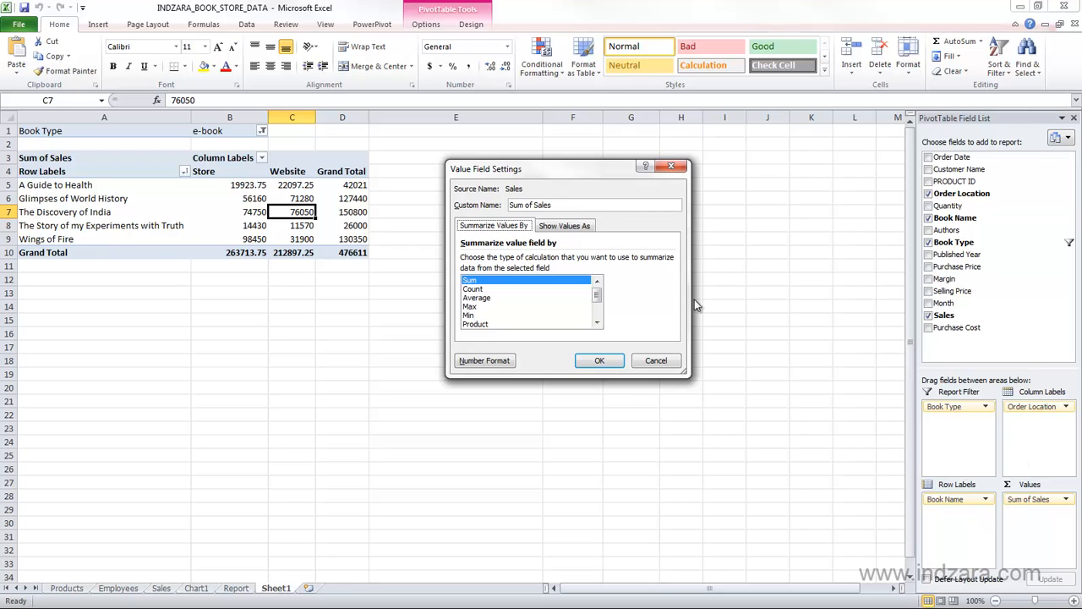
{"action": "left_click", "coordinate": [582, 225]}
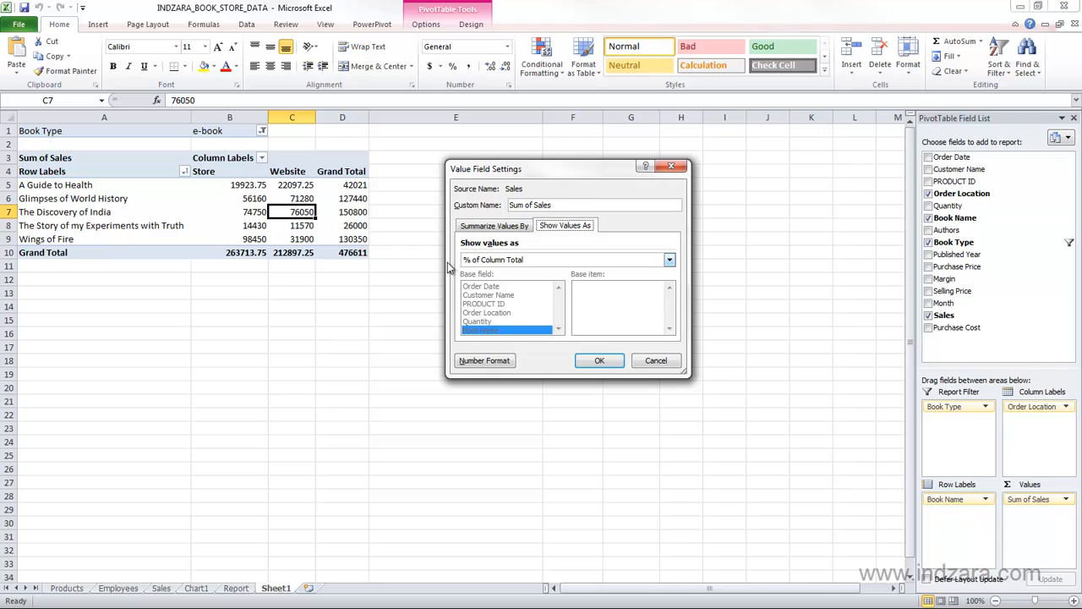
{"action": "left_click", "coordinate": [581, 360]}
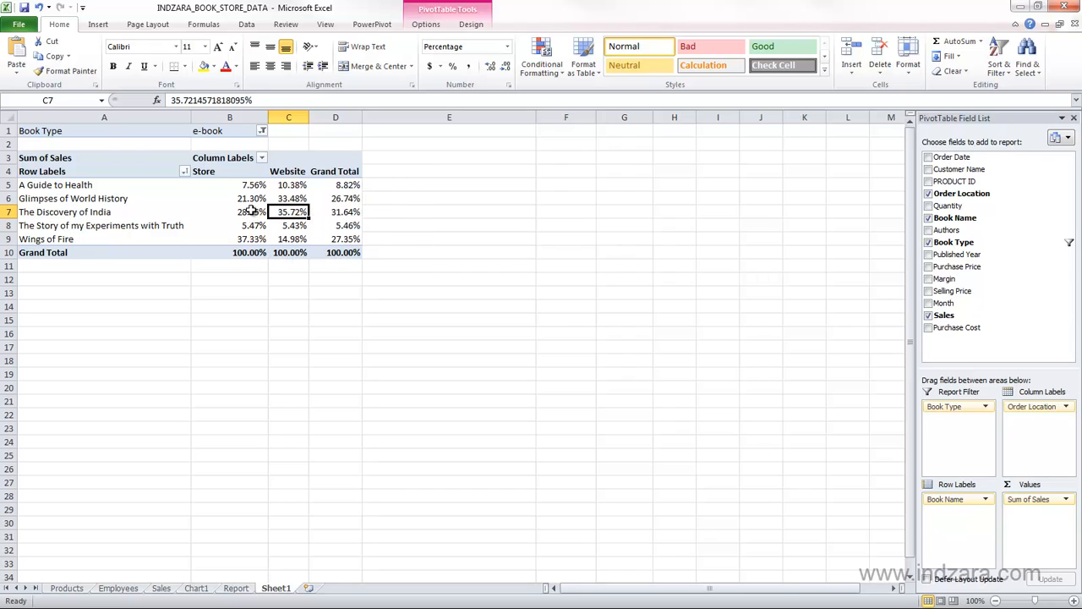
Review the Show Values As setting of Sum of Sales and leave the field settings without applying changes.
{"action": "left_click", "coordinate": [1047, 498]}
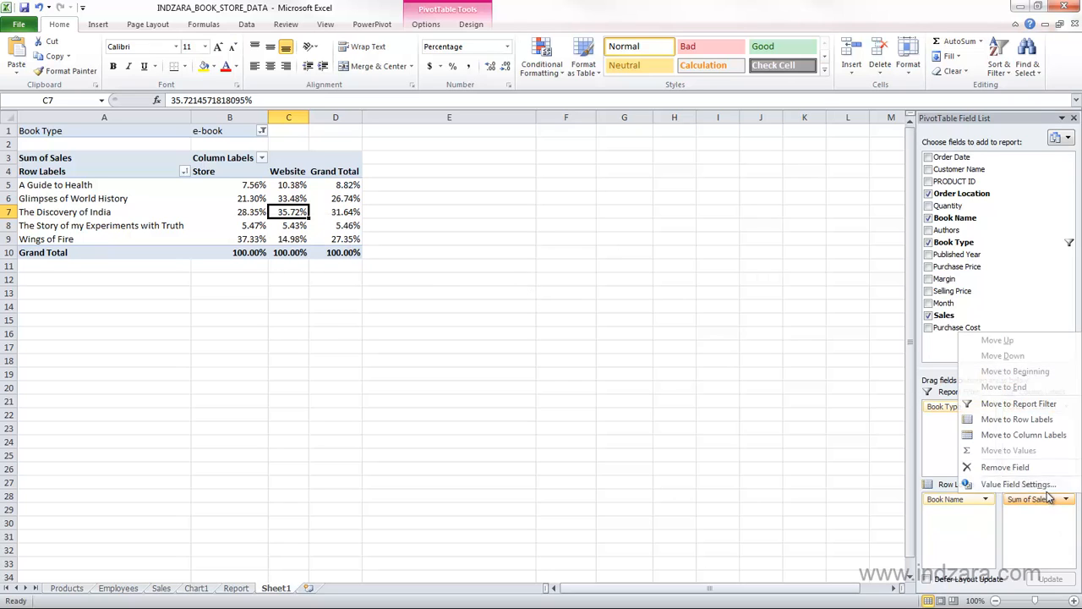
{"action": "left_click", "coordinate": [1015, 484]}
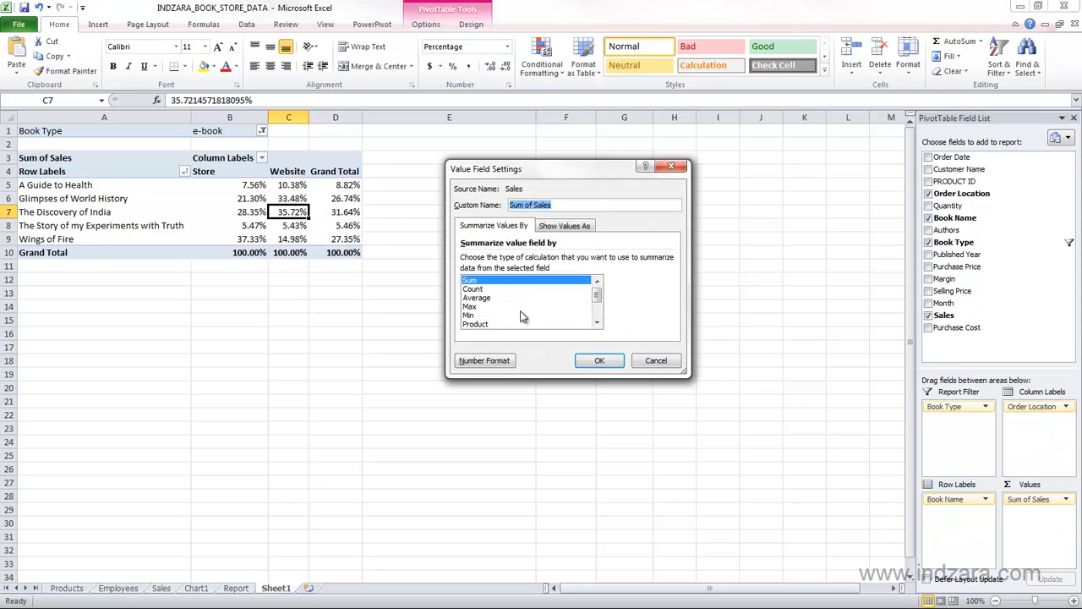
{"action": "left_click", "coordinate": [545, 228]}
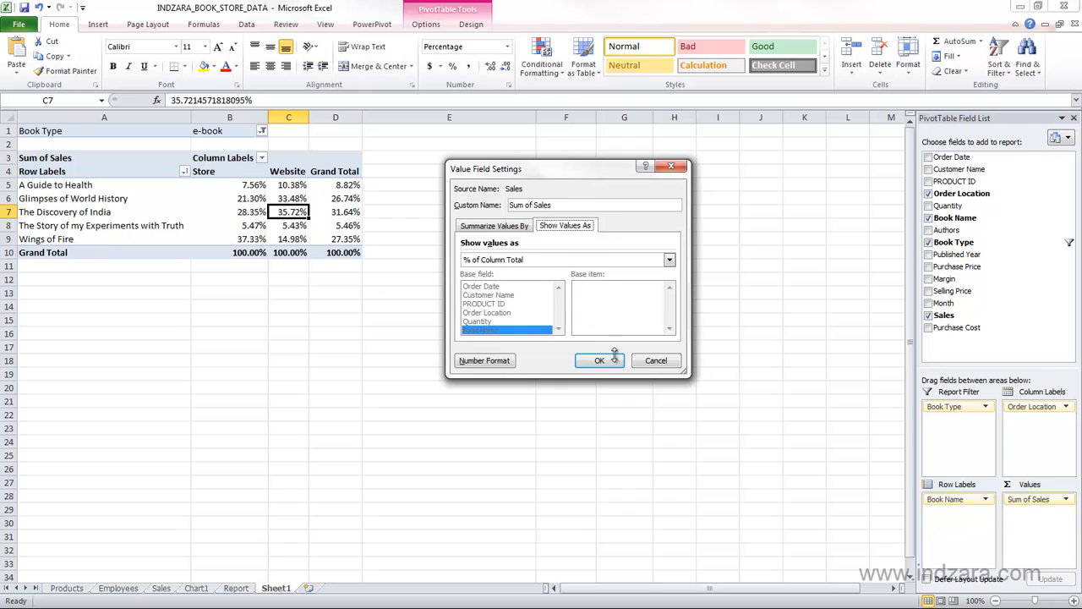
{"action": "left_click", "coordinate": [655, 360]}
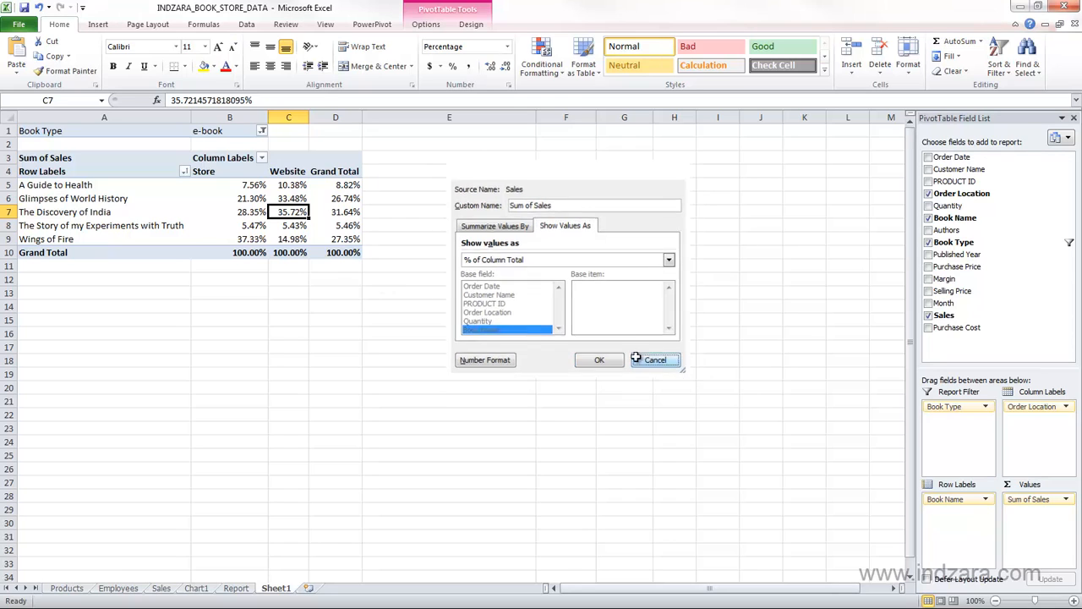
{"action": "key", "text": "Down"}
{"action": "key", "text": "Left"}
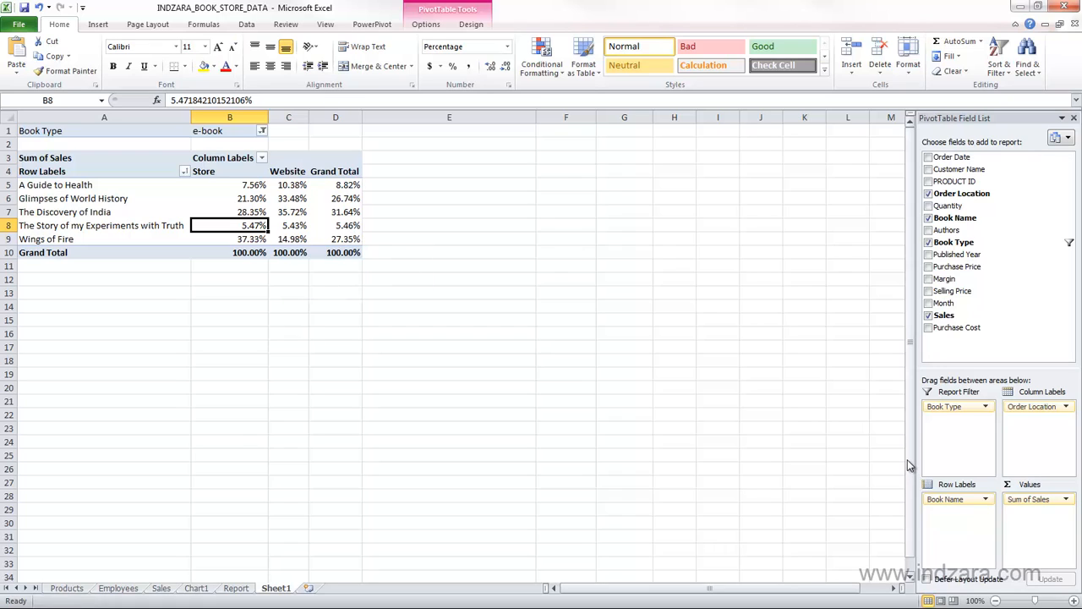
Reset the Show Values As setting of Sum of Sales to No Calculation.
{"action": "left_click", "coordinate": [1033, 499]}
{"action": "left_click", "coordinate": [1030, 486]}
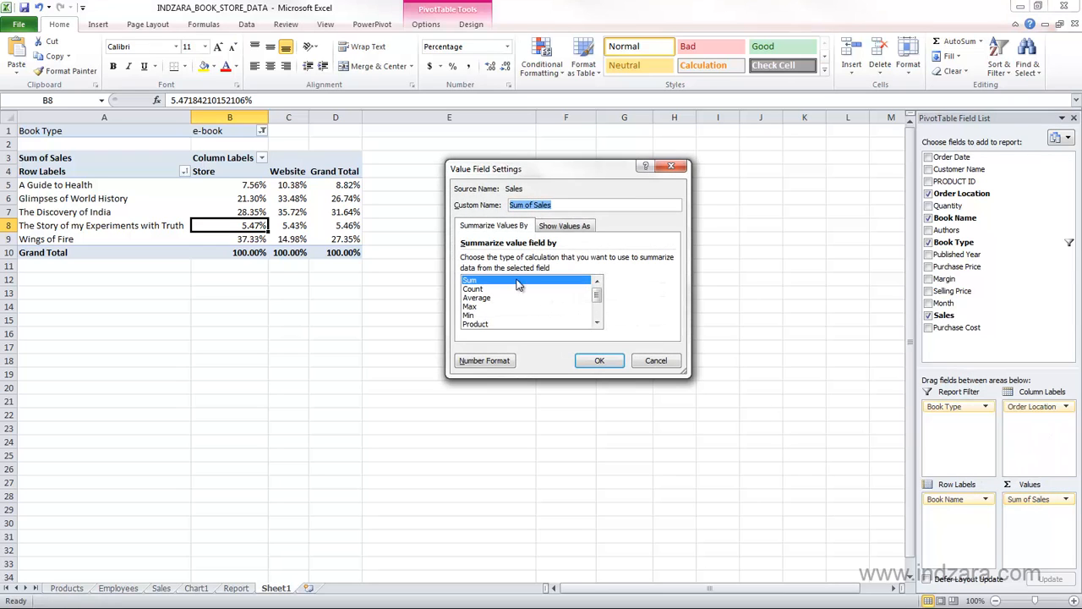
{"action": "left_click", "coordinate": [544, 228]}
{"action": "left_click", "coordinate": [503, 263]}
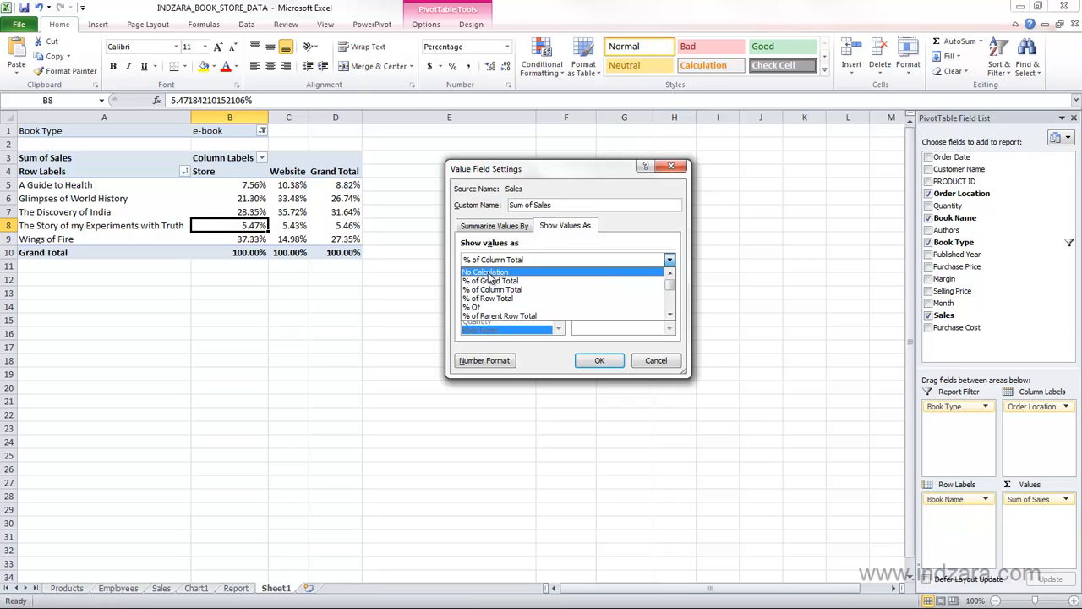
{"action": "left_click", "coordinate": [488, 272]}
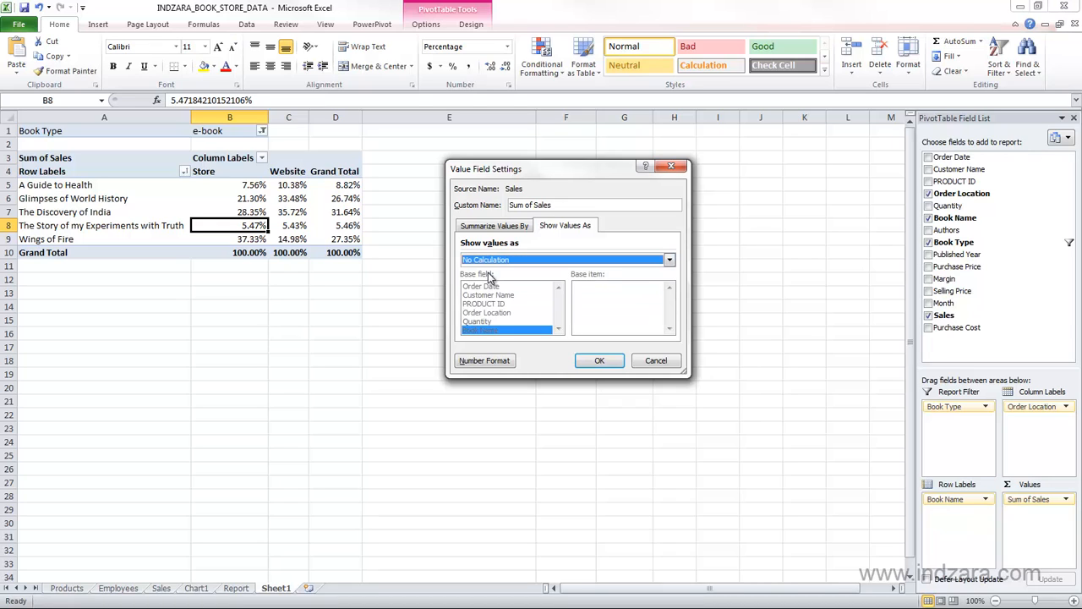
{"action": "left_click", "coordinate": [586, 359]}
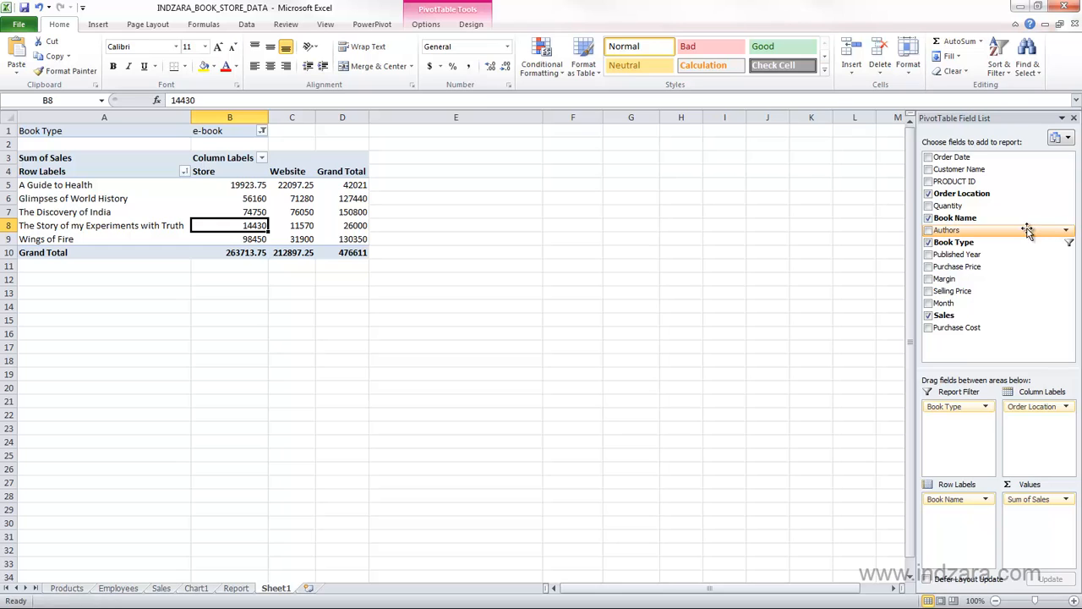
Add the Authors field to the row labels and place it above Book Name.
{"action": "left_click_drag", "start_coordinate": [1025, 228], "coordinate": [944, 526]}
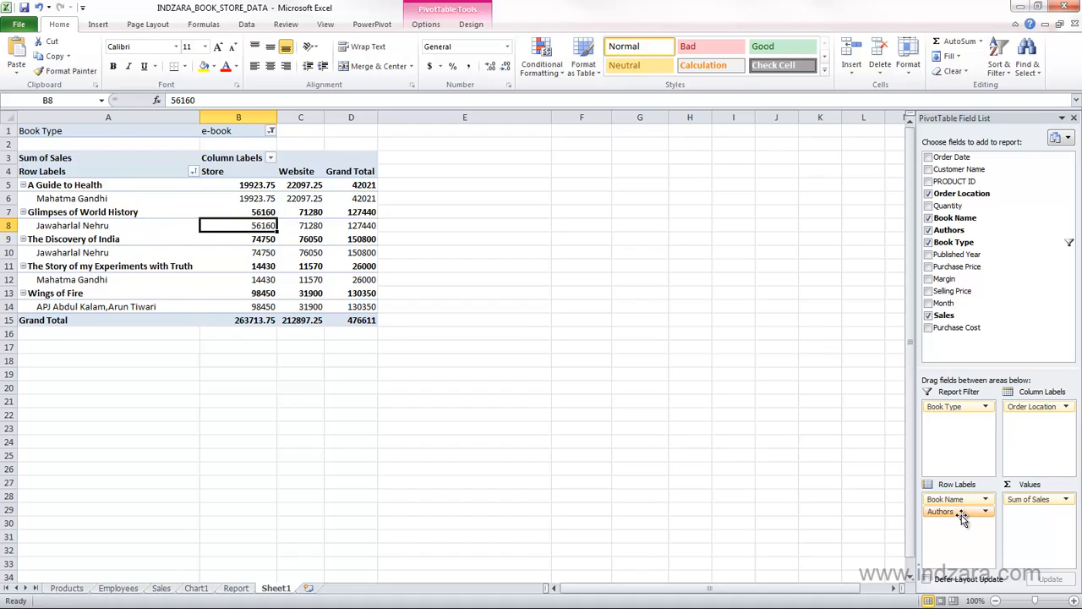
{"action": "mouse_move", "coordinate": [961, 518]}
{"action": "left_mouse_down"}
{"action": "mouse_move", "coordinate": [964, 490]}
{"action": "mouse_move", "coordinate": [966, 498]}
{"action": "left_mouse_up"}
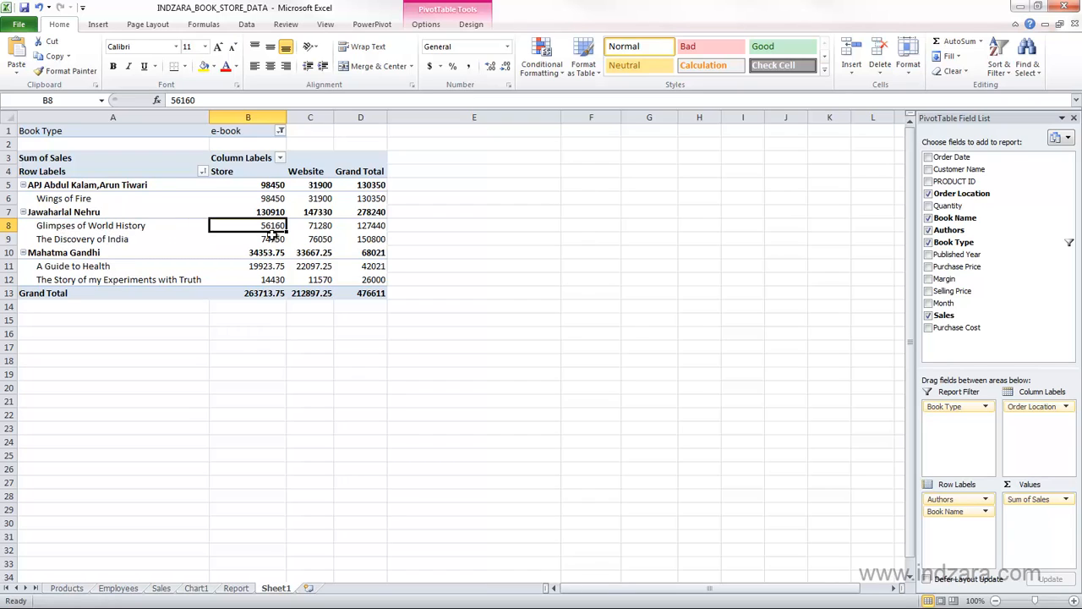
Compare the Jawaharlal Nehru subtotals with the two book rows beneath and look at the source data on the Sales sheet.
{"action": "left_click_drag", "start_coordinate": [267, 228], "coordinate": [357, 237]}
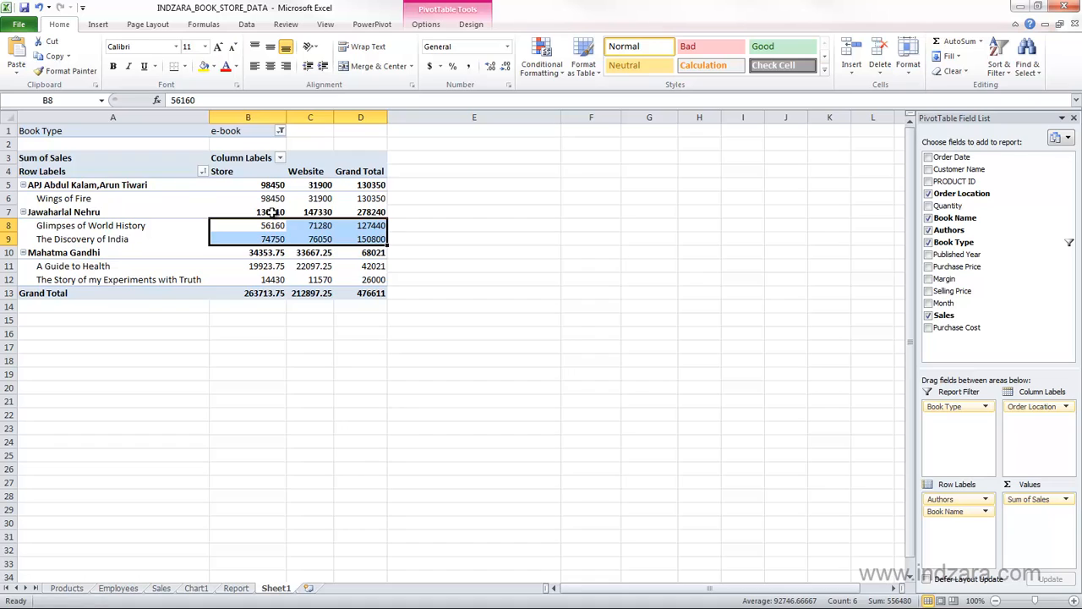
{"action": "left_click_drag", "start_coordinate": [270, 213], "coordinate": [364, 213]}
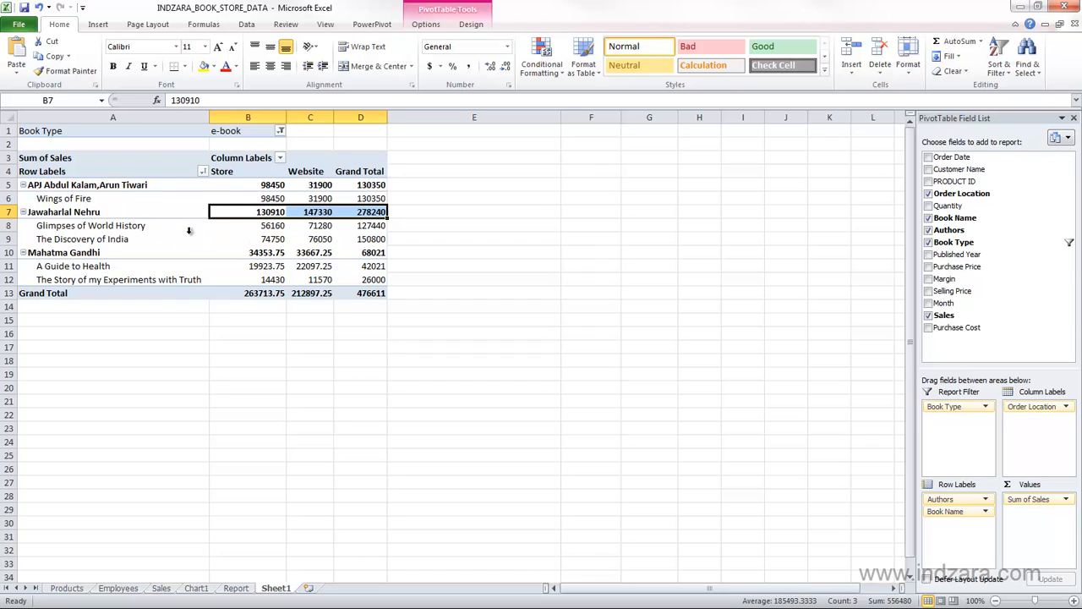
{"action": "left_click", "coordinate": [95, 213]}
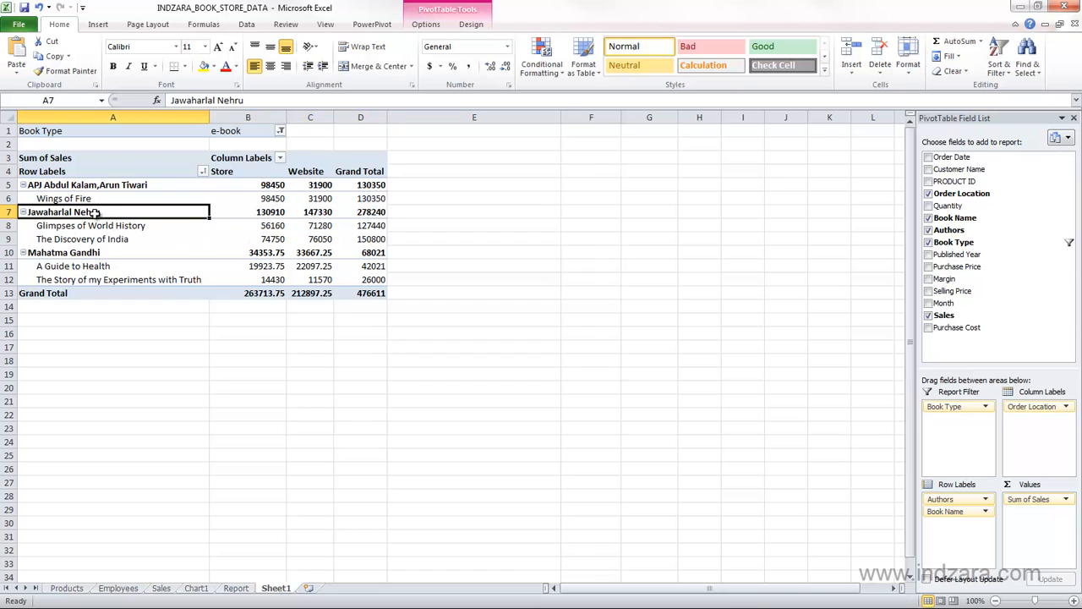
{"action": "left_click_drag", "start_coordinate": [93, 228], "coordinate": [359, 232]}
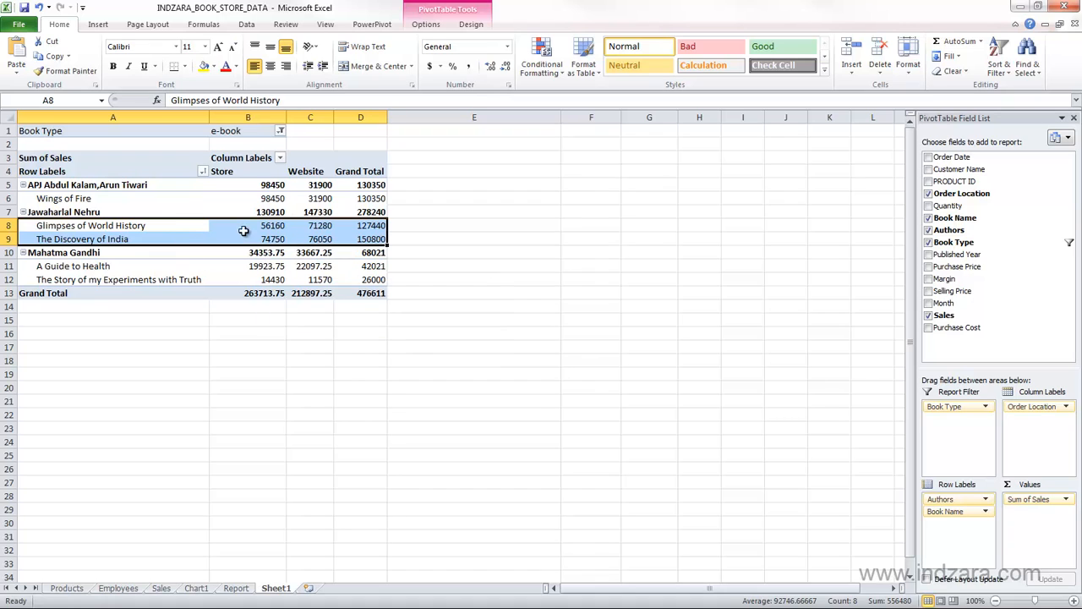
{"action": "left_click", "coordinate": [160, 587]}
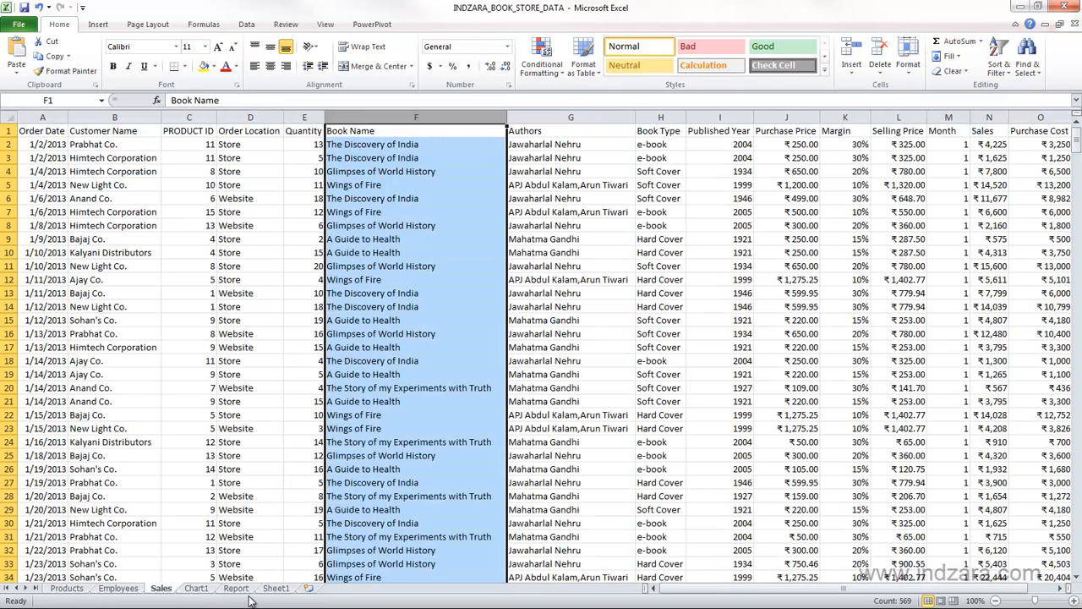
{"action": "left_click", "coordinate": [274, 589]}
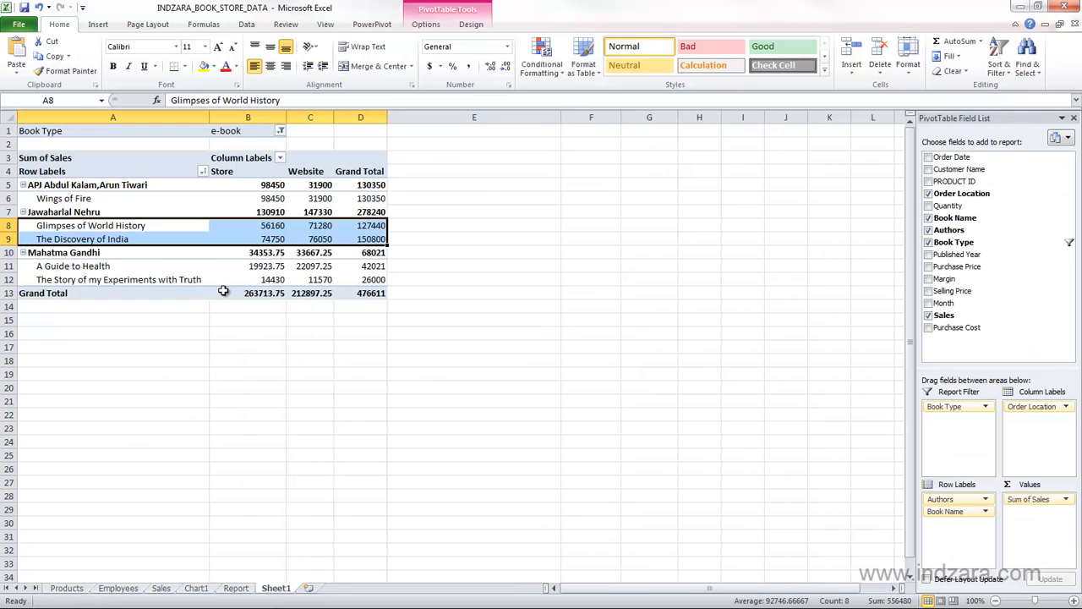
{"action": "left_click", "coordinate": [231, 264]}
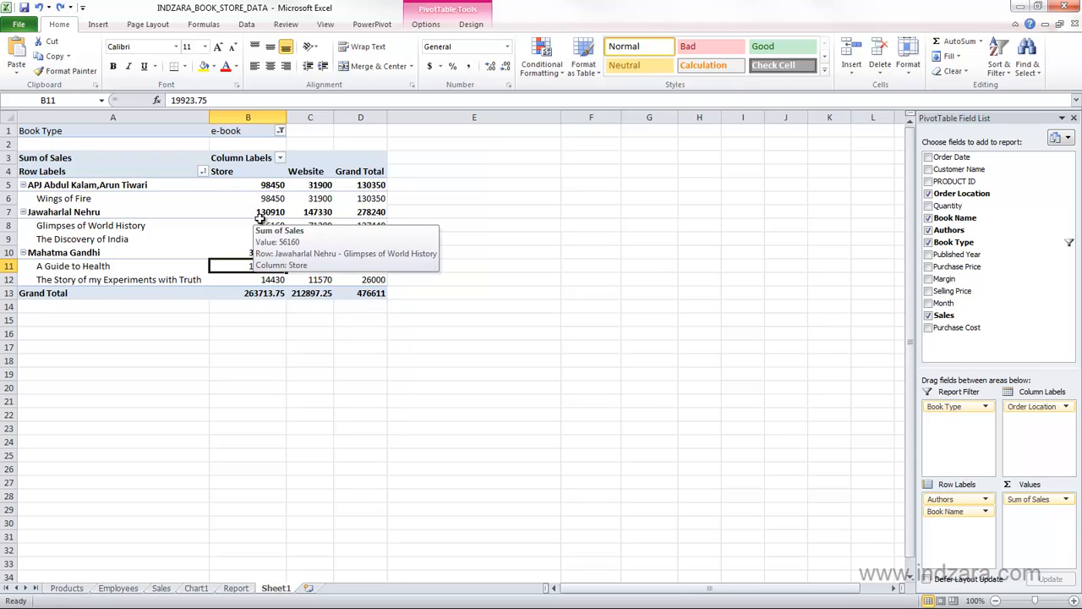
Set the number format of Sum of Sales to Currency with the ₹ English (India) symbol.
{"action": "left_click", "coordinate": [1029, 500]}
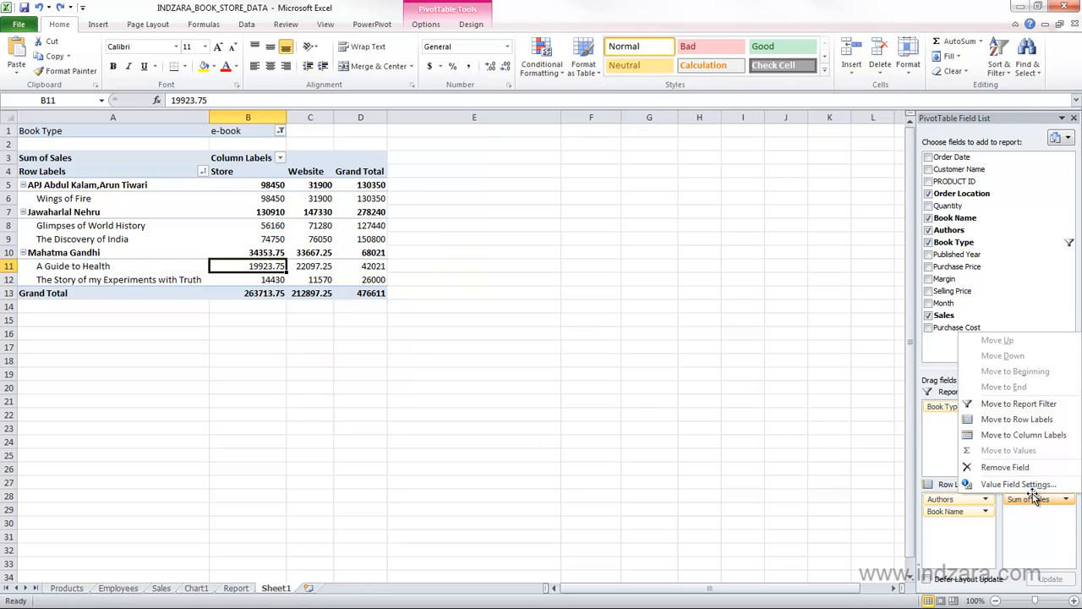
{"action": "left_click", "coordinate": [1032, 485]}
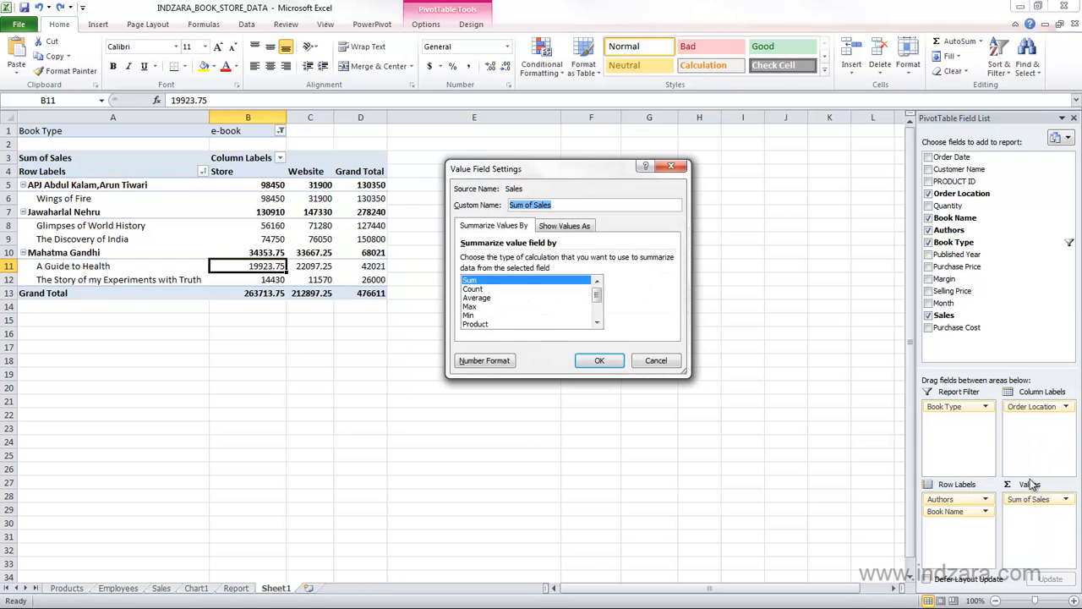
{"action": "left_click", "coordinate": [481, 361]}
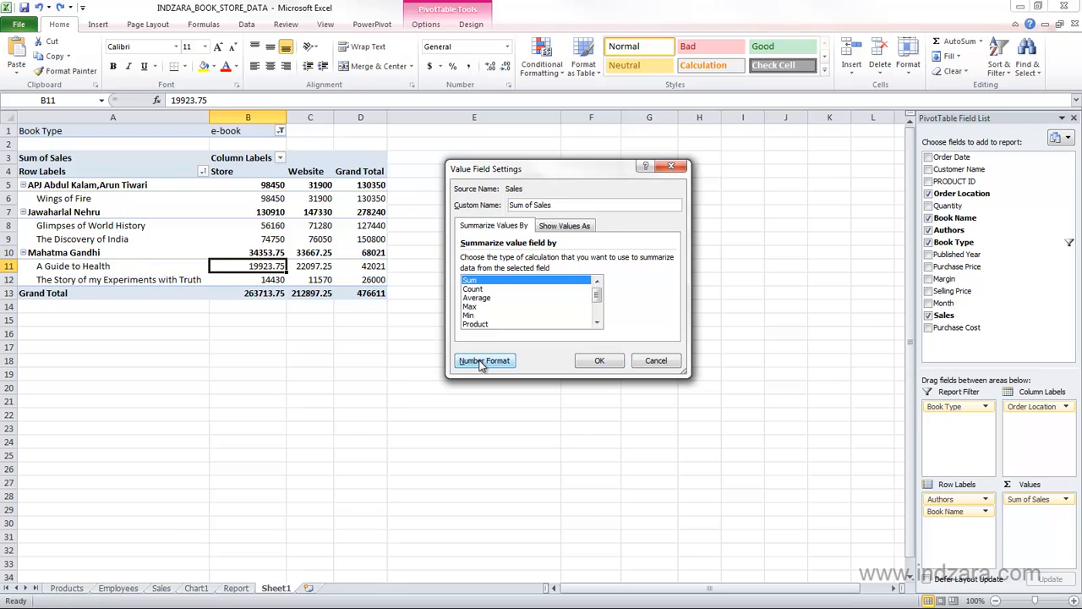
{"action": "left_click", "coordinate": [451, 191]}
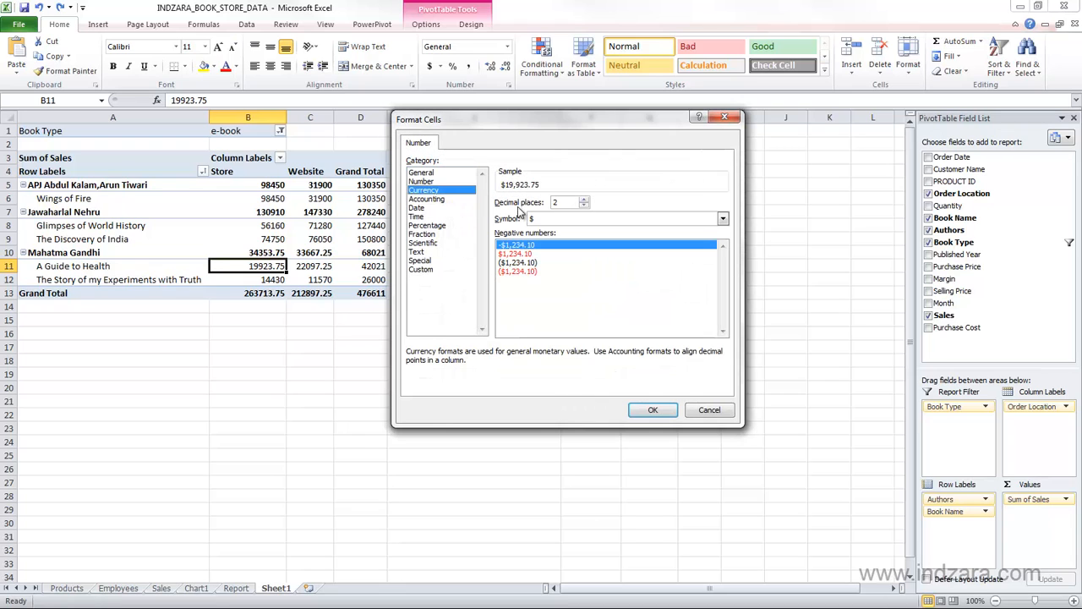
{"action": "left_click", "coordinate": [579, 220]}
{"action": "left_click", "coordinate": [561, 264]}
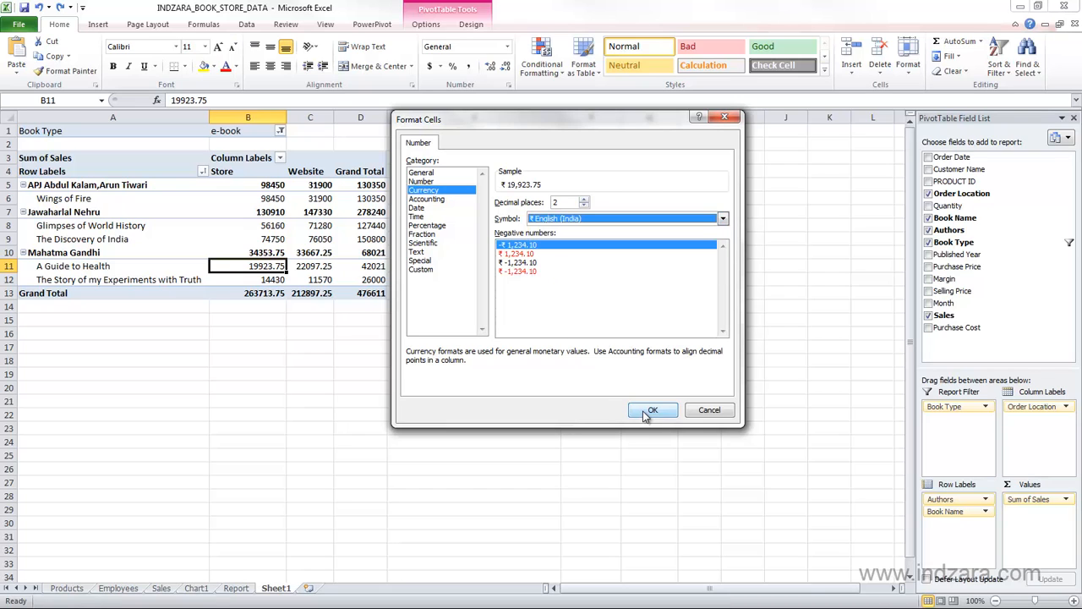
{"action": "left_click", "coordinate": [649, 411]}
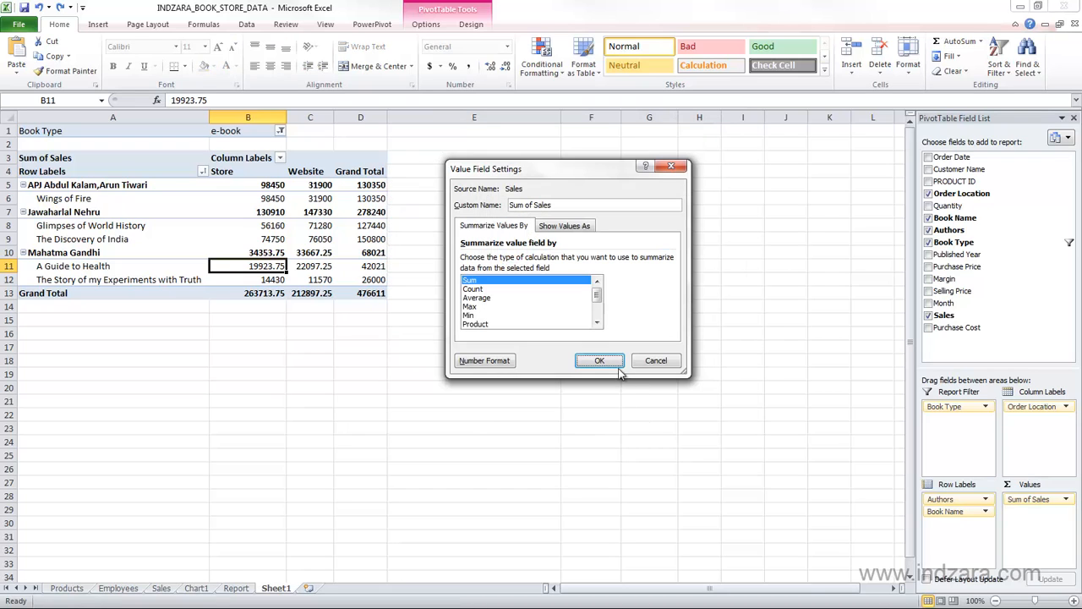
Reduce the currency format of Sum of Sales to 0 decimal places and apply the field settings.
{"action": "left_click", "coordinate": [493, 360]}
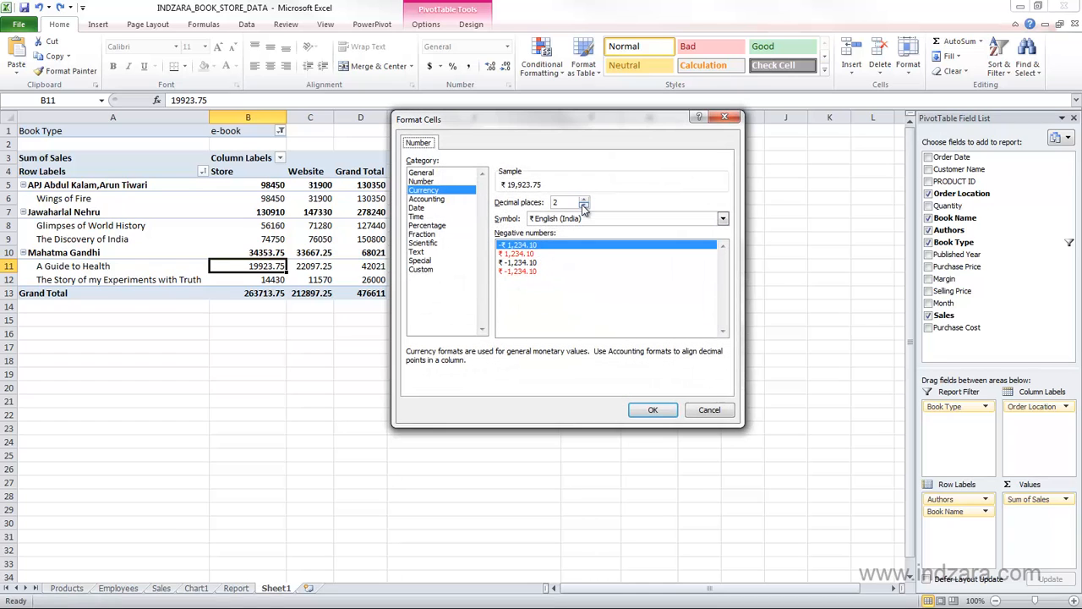
{"action": "left_click", "coordinate": [583, 206]}
{"action": "left_click", "coordinate": [583, 207]}
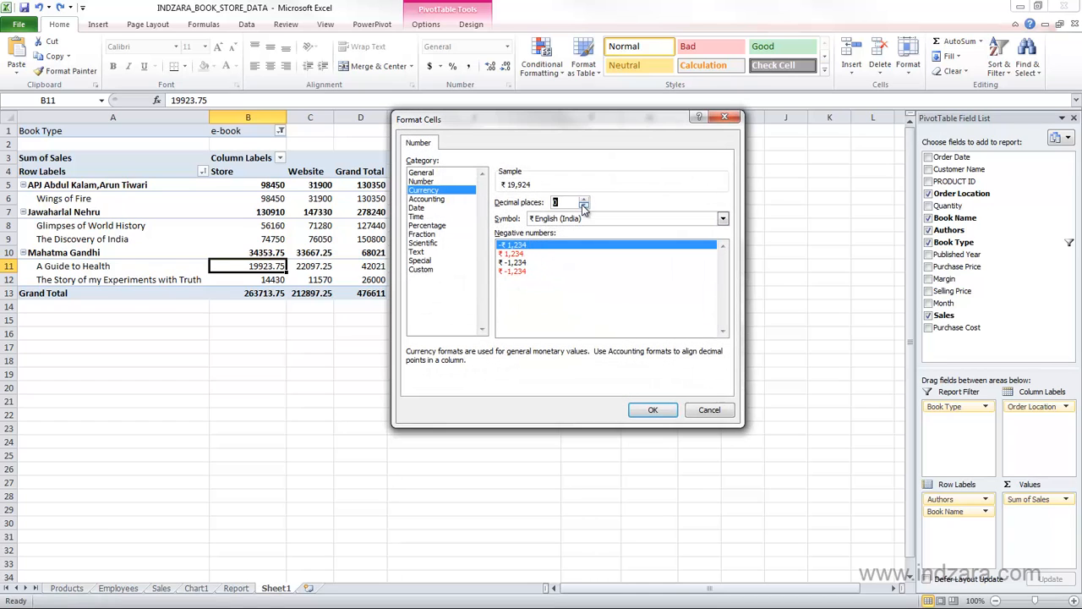
{"action": "left_click", "coordinate": [647, 410]}
{"action": "left_click", "coordinate": [615, 360]}
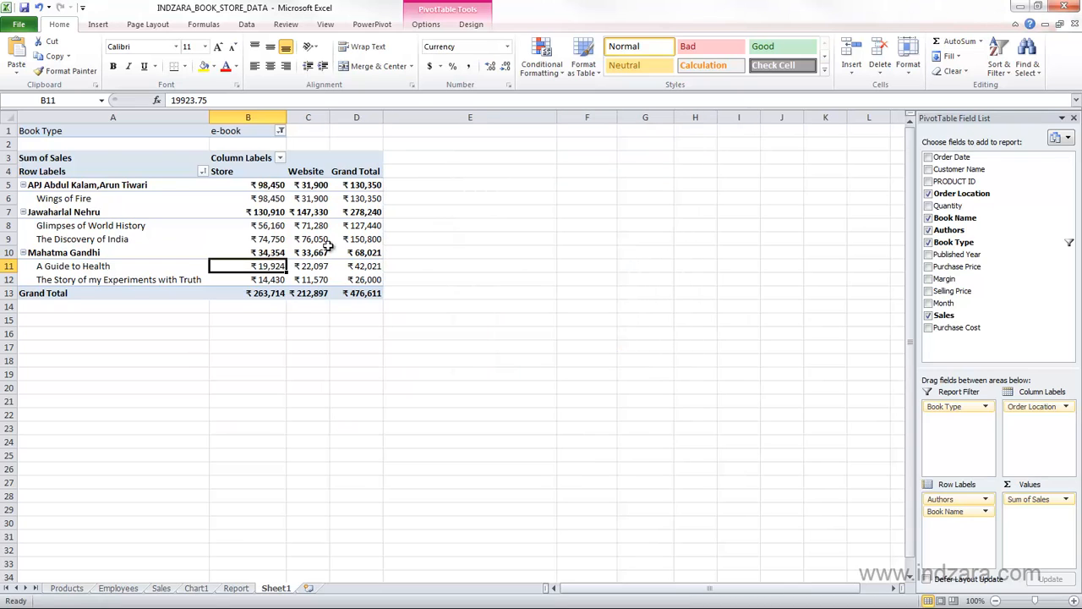
{"action": "left_click", "coordinate": [282, 322]}
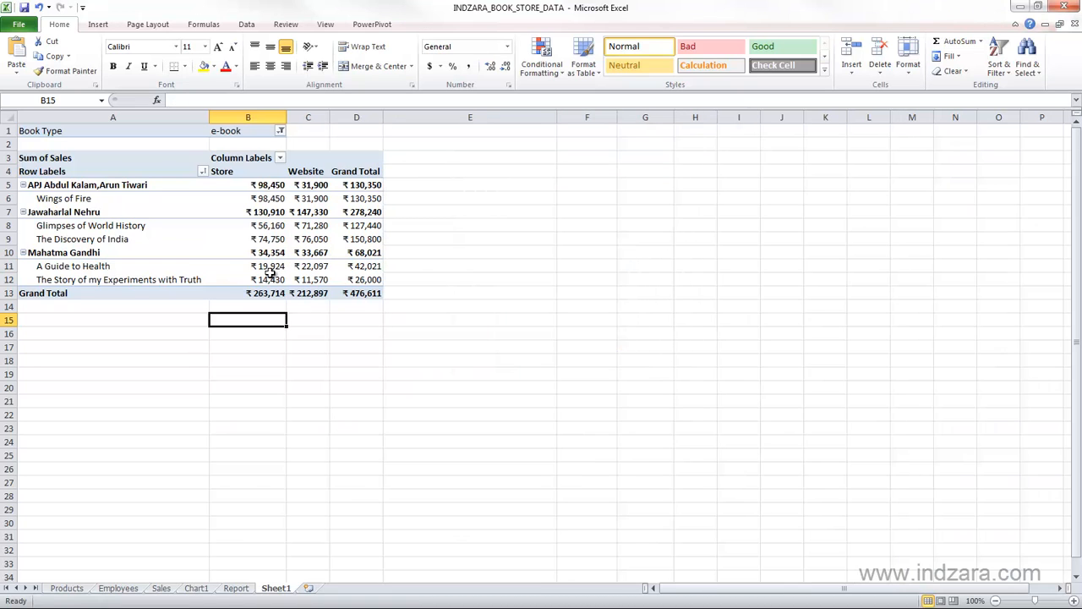